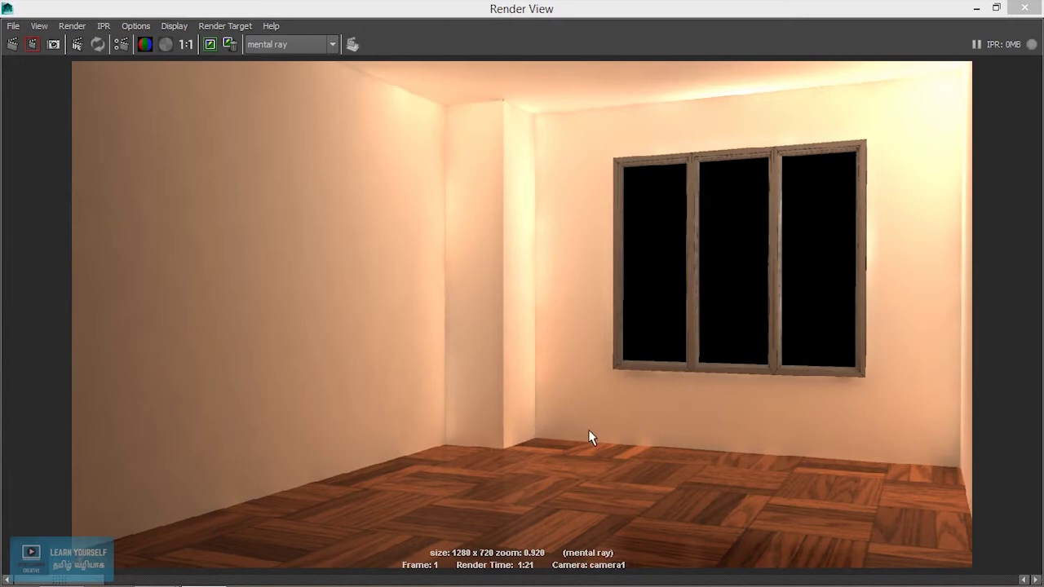
- Pan the finished render of the empty room with black windows, then minimize Render View
alt+middle_drag(584, 431, 564, 391)
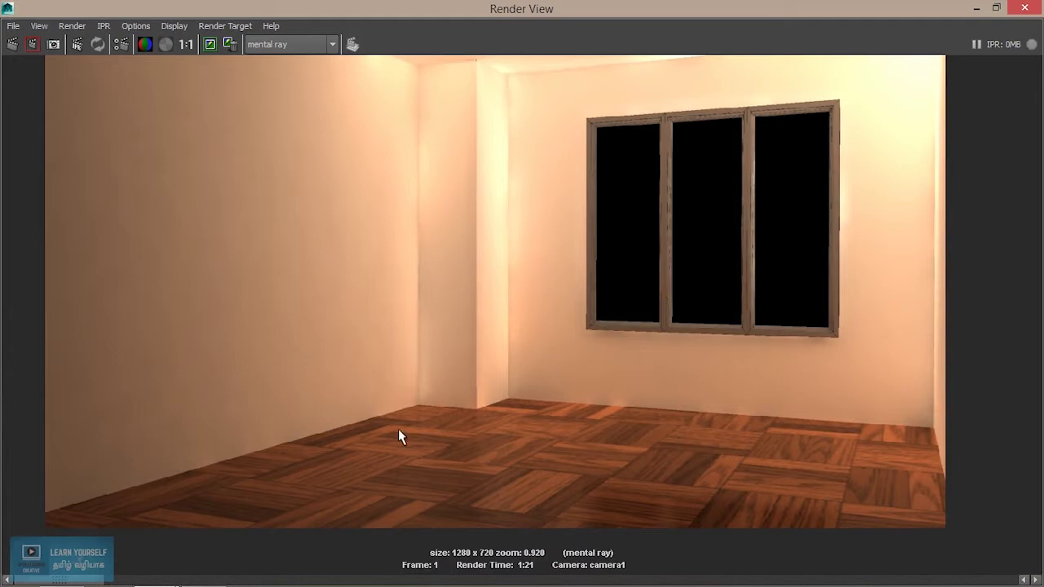
click(977, 10)
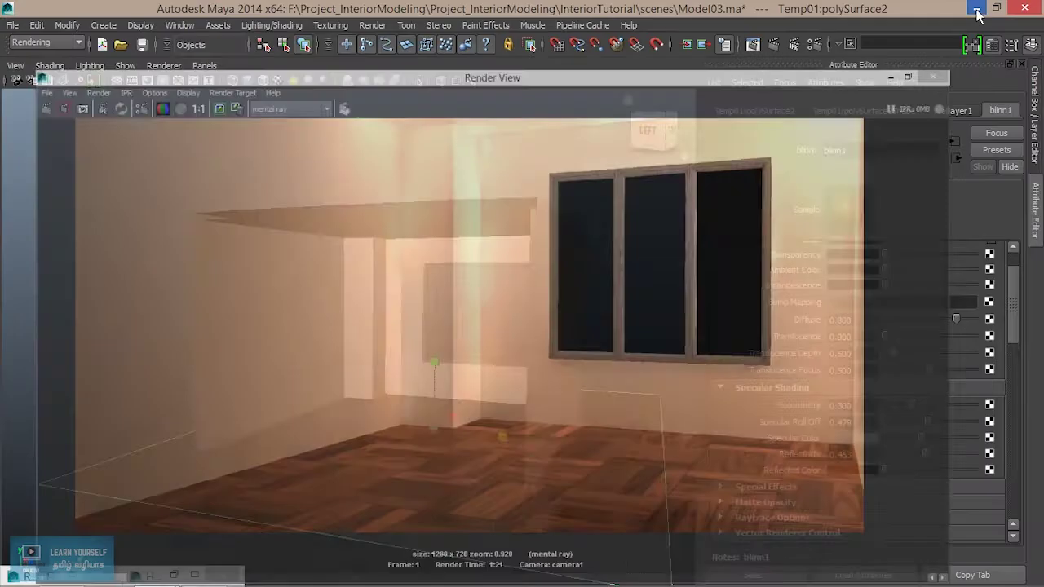
- Orbit behind the house and create a new polygon plane
scroll(387, 394, down, 3)
alt+drag(387, 394, 585, 422)
click(105, 26)
mouse_move(139, 62)
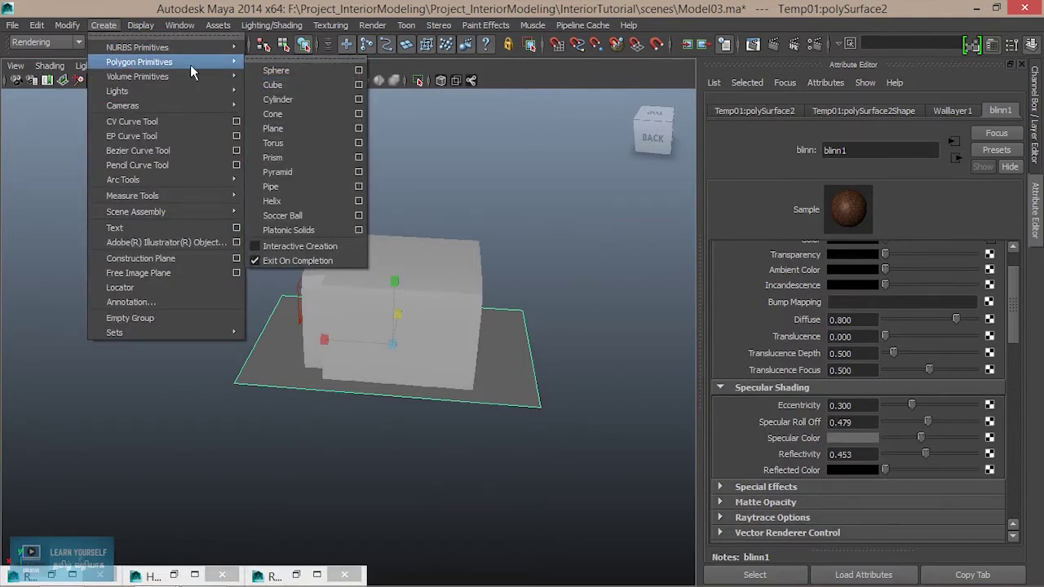
click(274, 128)
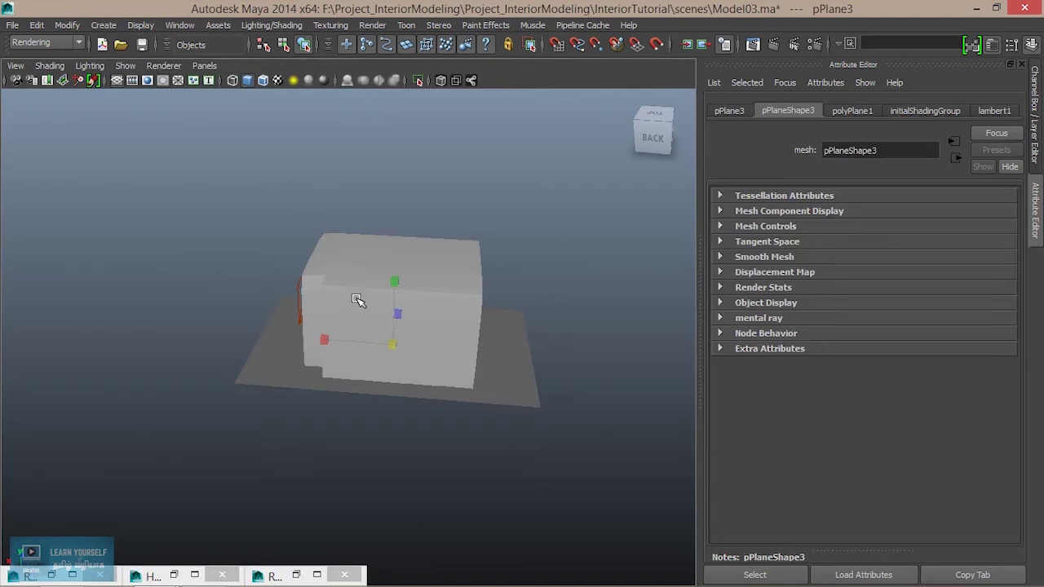
- Move the plane, scale it to 363.49 and tilt it 43.046 on Z
drag(340, 342, 202, 339)
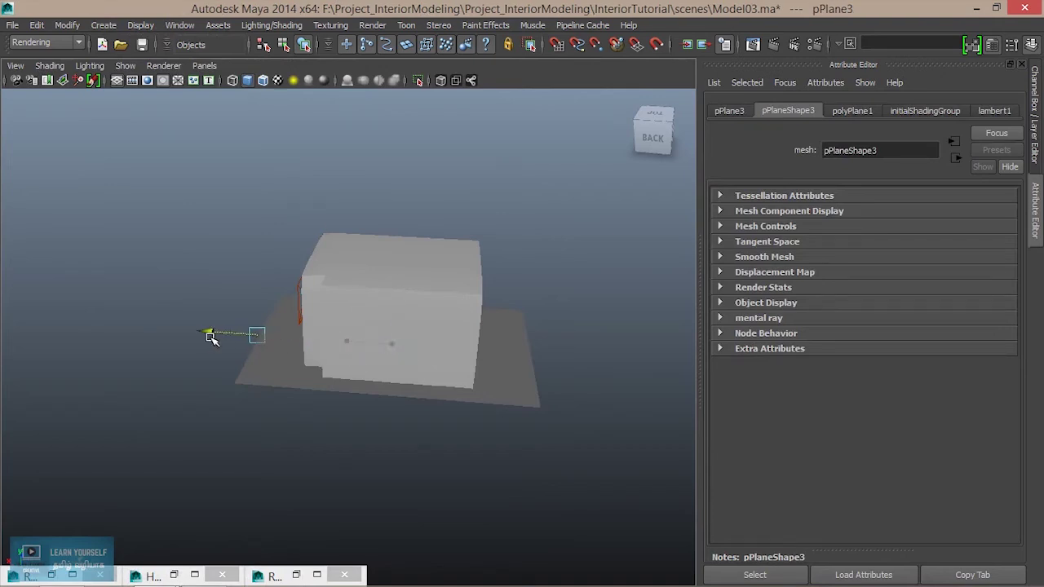
key(r)
mouse_move(246, 334)
mouse_down()
mouse_move(302, 356)
mouse_move(433, 329)
mouse_up()
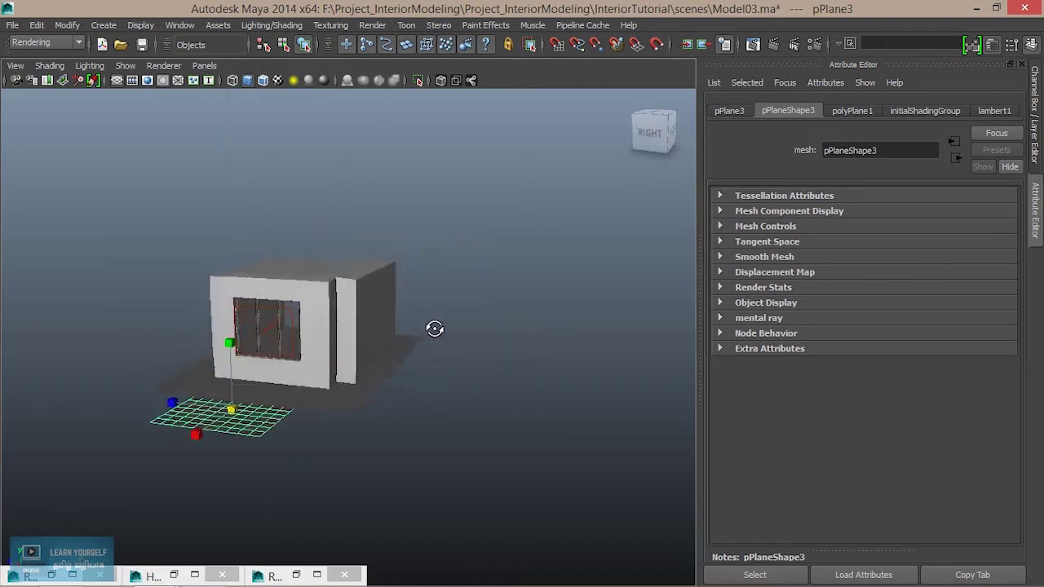
key(e)
drag(242, 412, 238, 356)
key(ctrl+a)
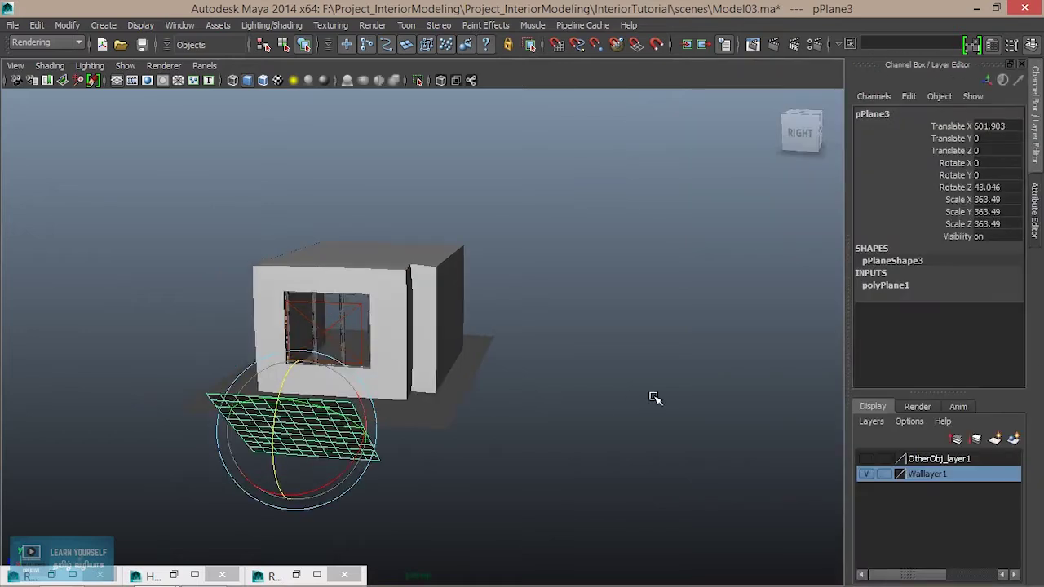
- Set the plane's Rotate Z to 90 so it stands upright
double_click(1000, 187)
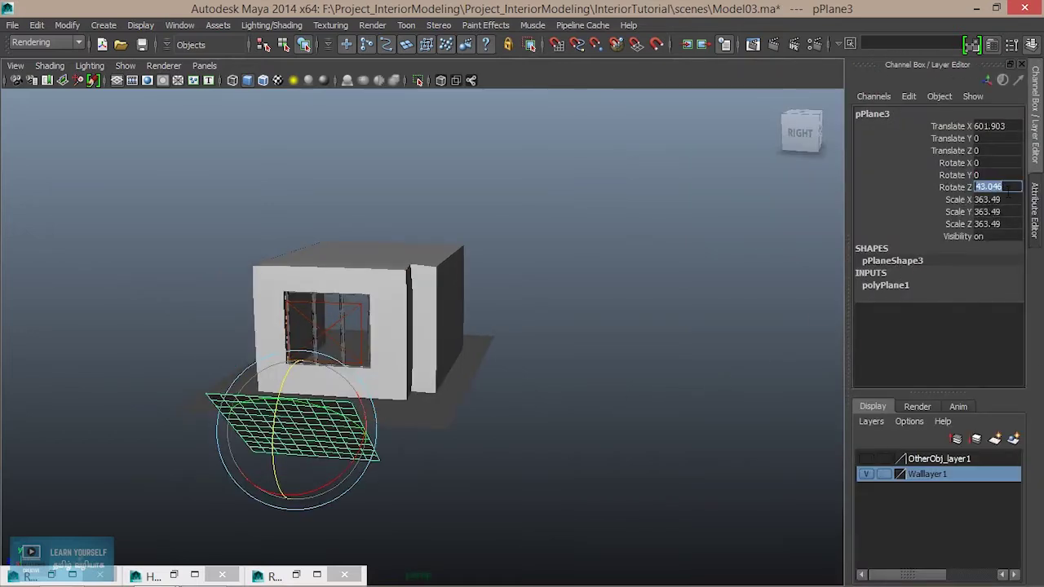
text(90)
key(Return)
- Move the plane to X 477.084 by the window wall and scale it uniformly to 616.155
mouse_move(473, 330)
alt+mouse_down()
mouse_move(420, 405)
mouse_move(443, 397)
mouse_move(473, 342)
mouse_move(470, 317)
mouse_move(333, 397)
mouse_move(269, 382)
alt+mouse_up()
key(w)
alt+right_drag(270, 382, 380, 427)
alt+drag(380, 426, 494, 437)
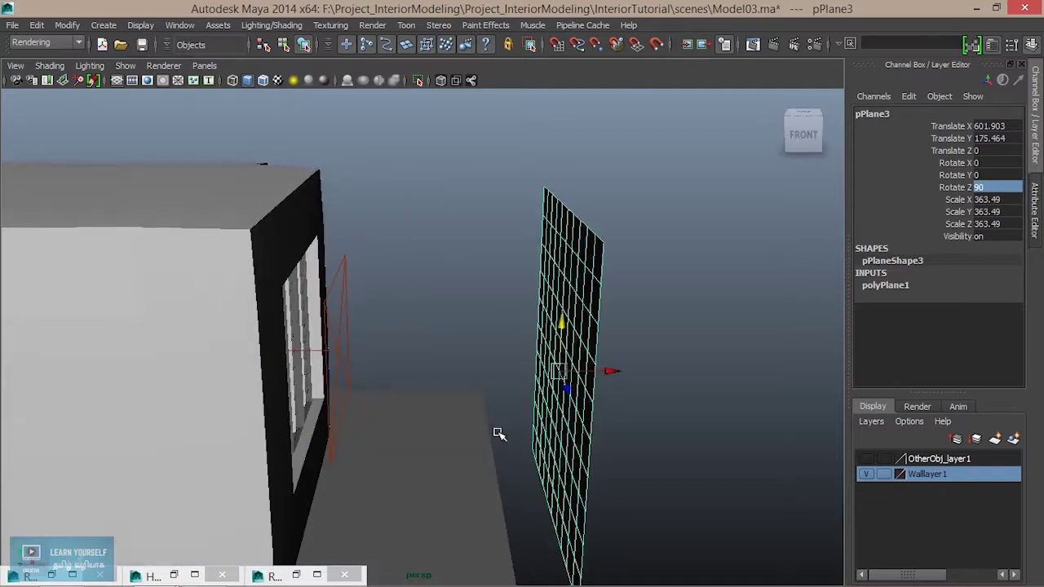
mouse_move(602, 368)
mouse_down()
mouse_move(496, 368)
mouse_move(422, 420)
mouse_move(576, 373)
mouse_move(431, 405)
mouse_up()
key(r)
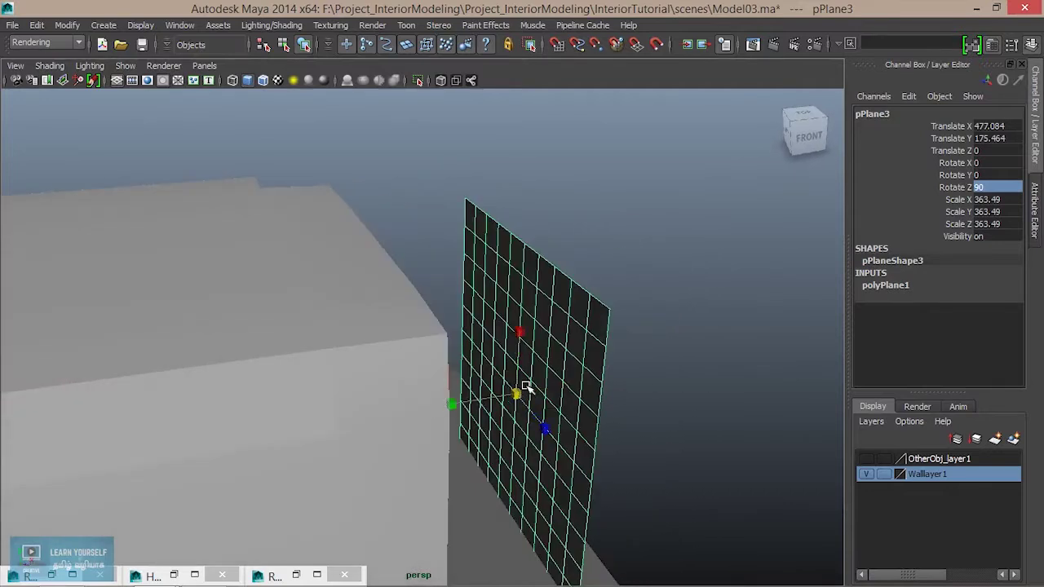
mouse_move(525, 403)
mouse_down()
mouse_move(645, 449)
mouse_move(631, 459)
mouse_move(617, 421)
mouse_move(628, 414)
mouse_move(457, 426)
mouse_move(436, 397)
mouse_move(319, 366)
mouse_move(348, 381)
mouse_move(454, 252)
mouse_up()
right_click(452, 224)
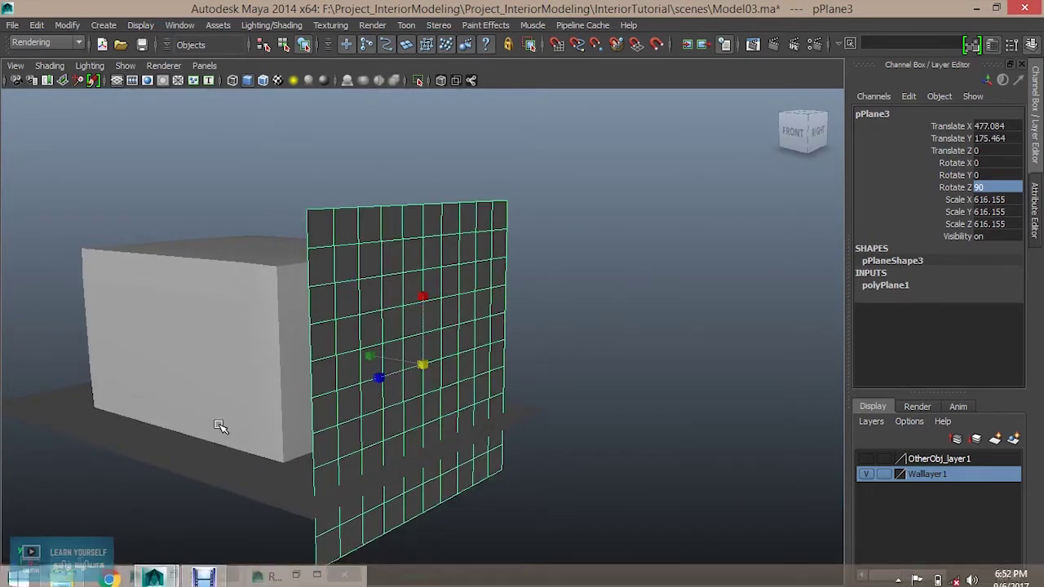
- Create surfaceShader1 in a cleared Hypershade work area and assign it to pPlane3
click(151, 576)
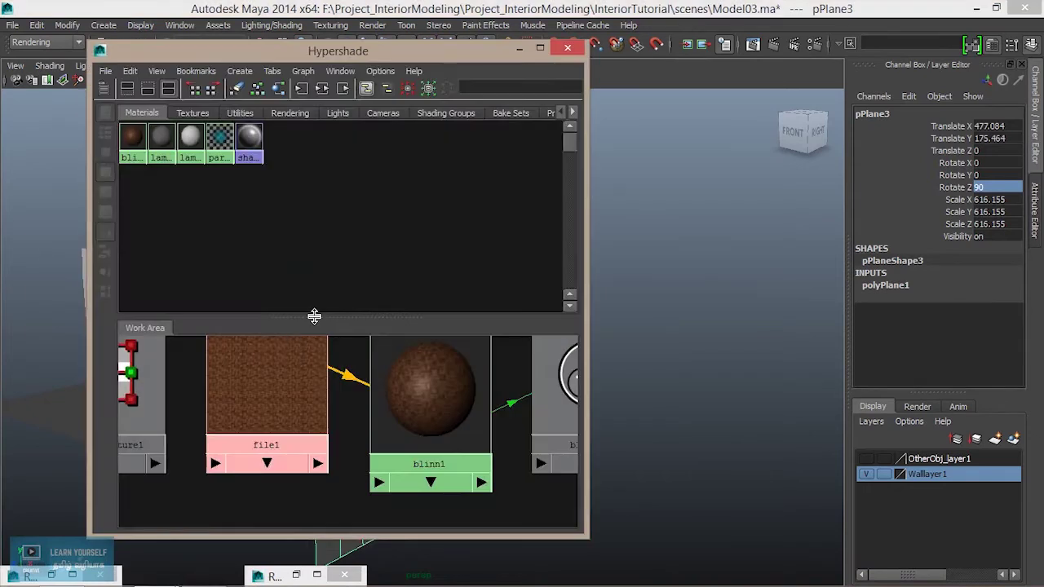
drag(357, 64, 660, 74)
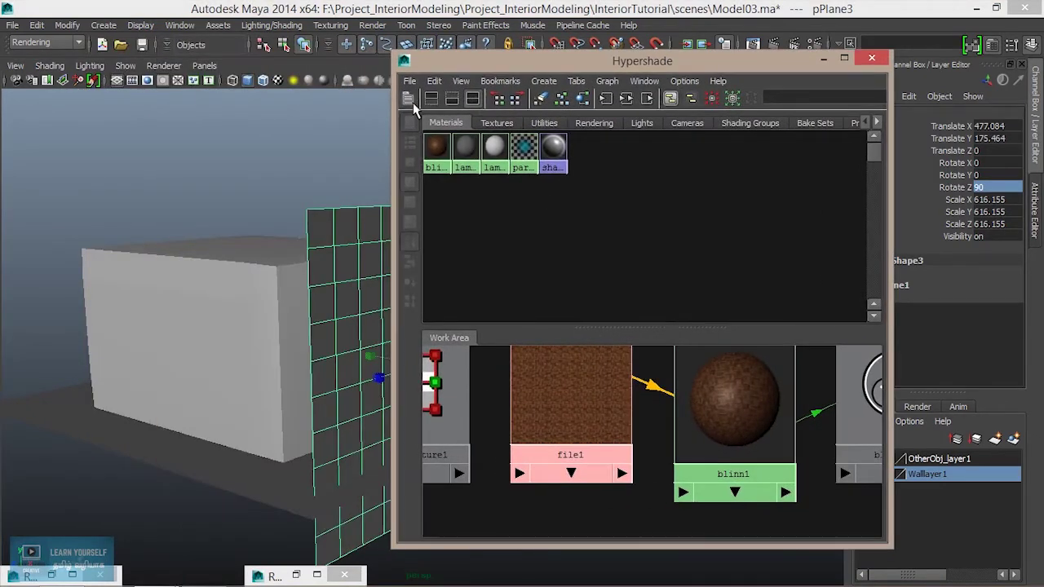
click(408, 98)
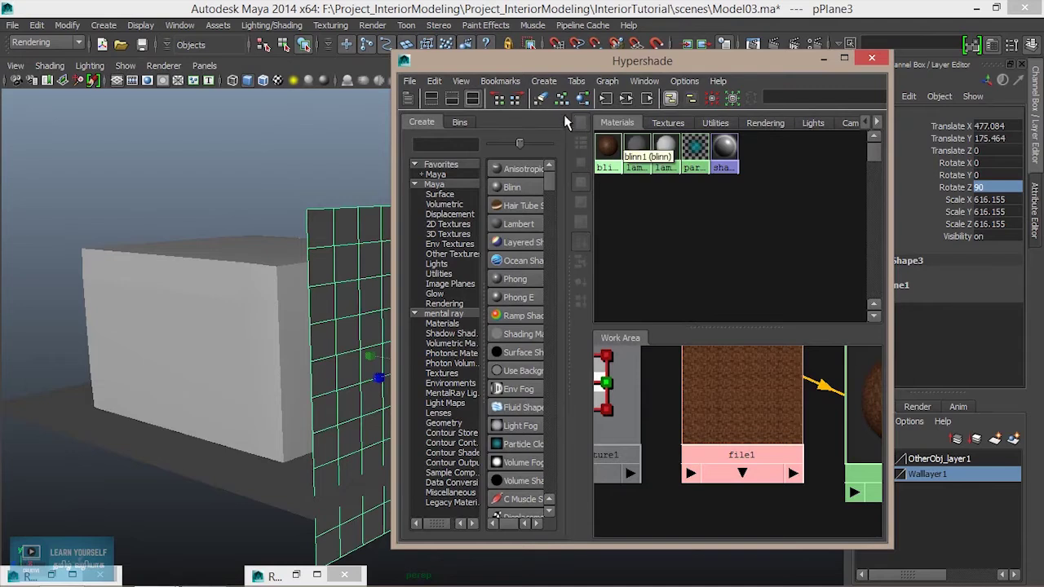
click(540, 98)
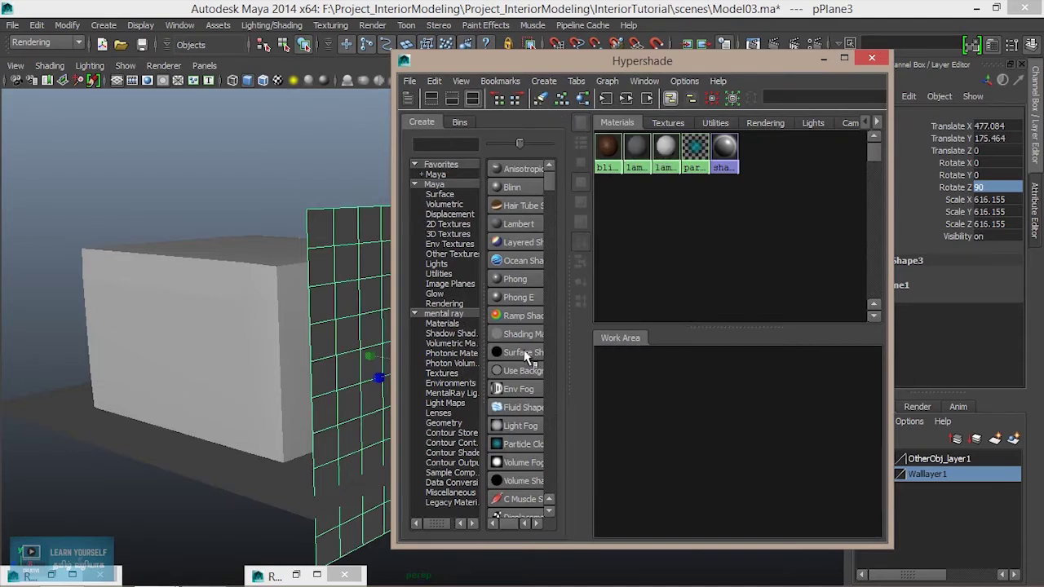
middle_drag(526, 356, 664, 438)
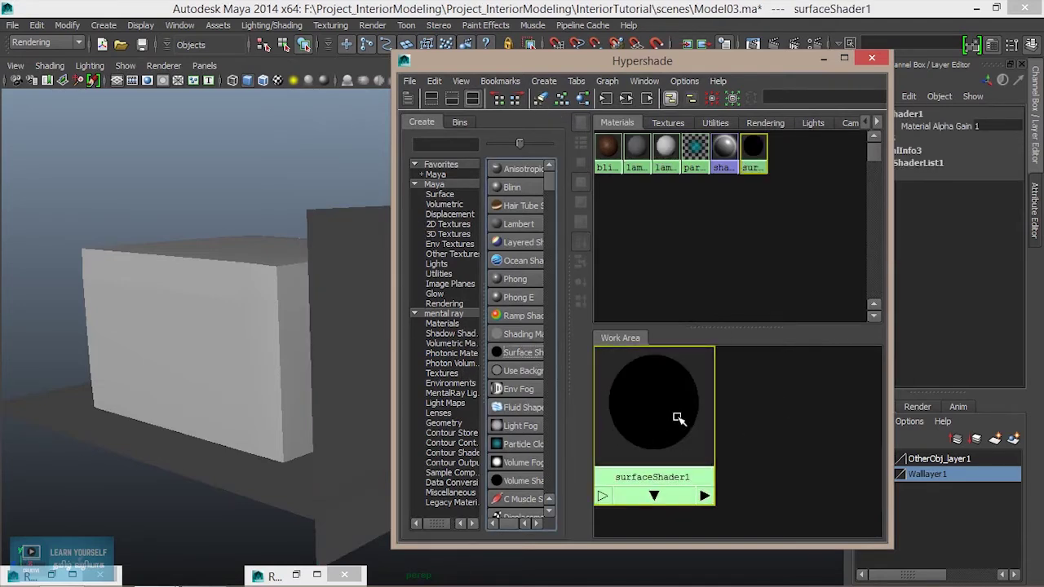
middle_drag(676, 419, 362, 303)
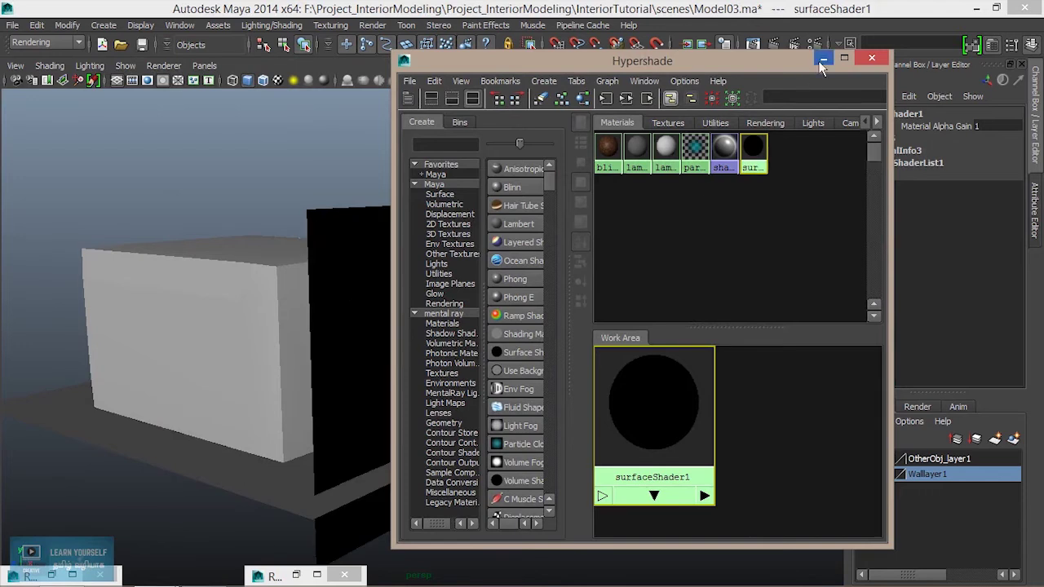
click(823, 58)
click(427, 275)
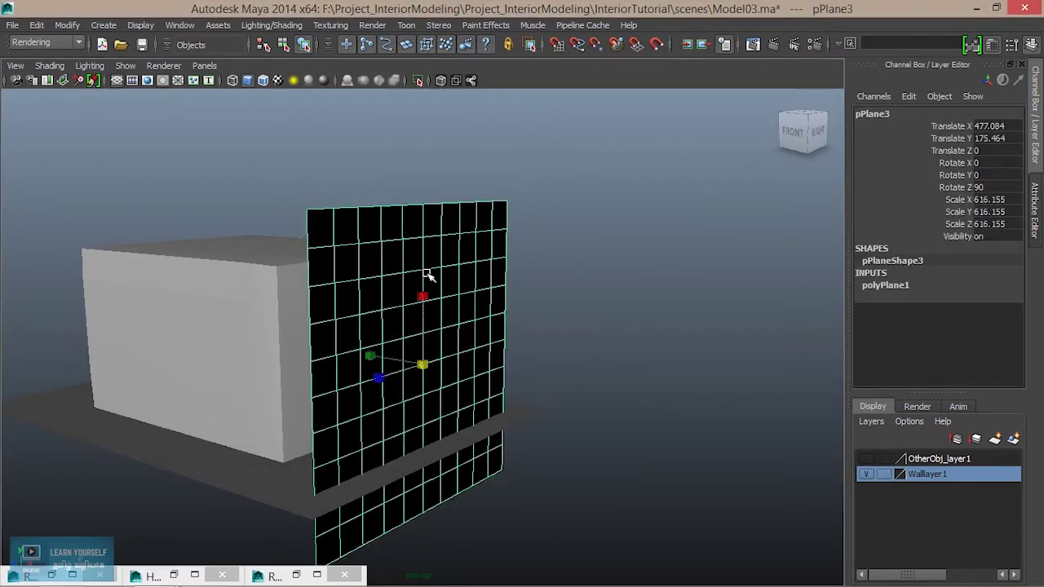
key(ctrl+a)
- Map a file texture to surfaceShader1's colour using IMG_20170507_102746.jpg from sourceimages
click(919, 110)
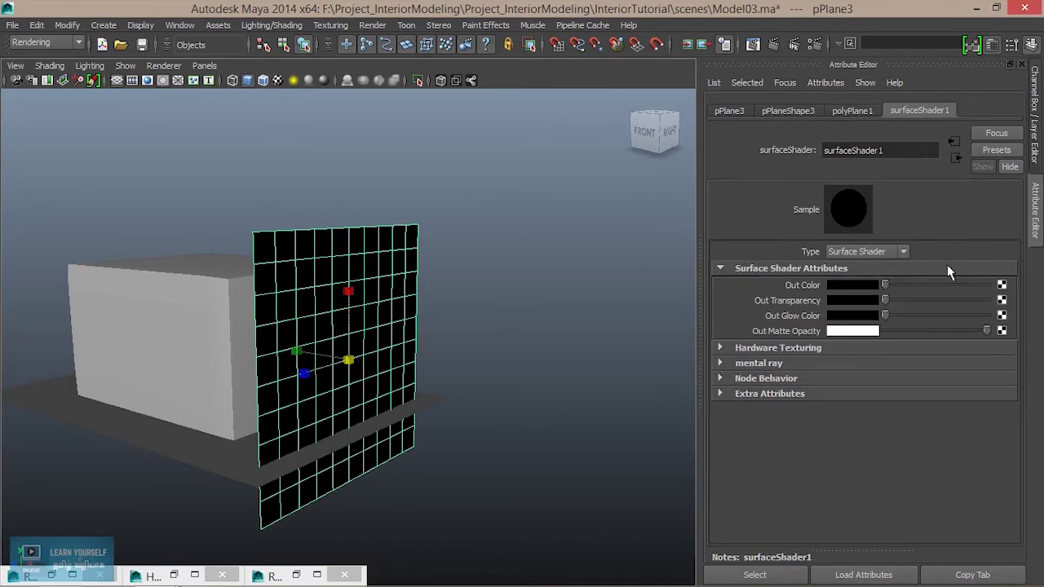
click(1002, 285)
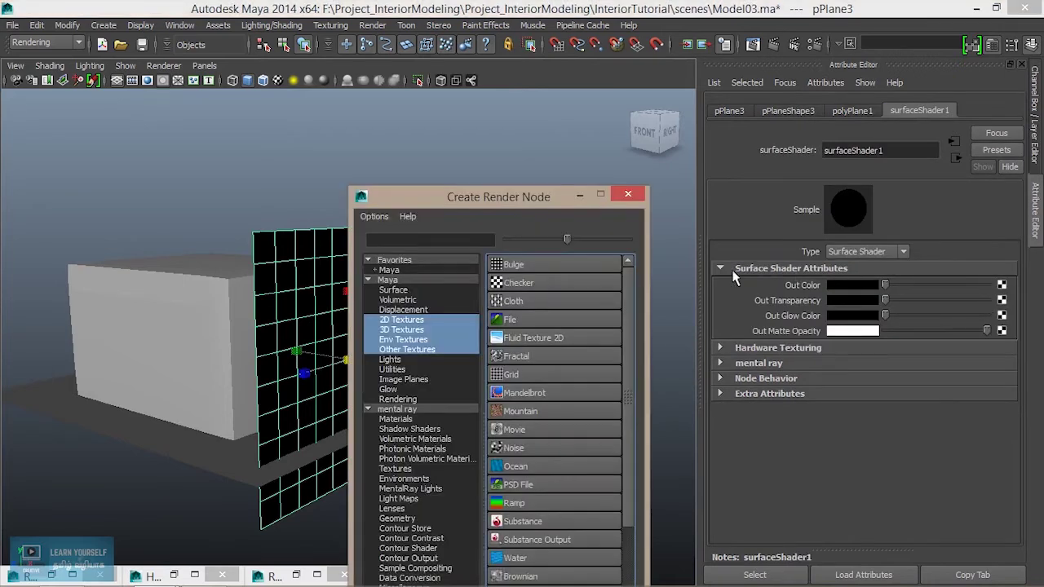
click(532, 311)
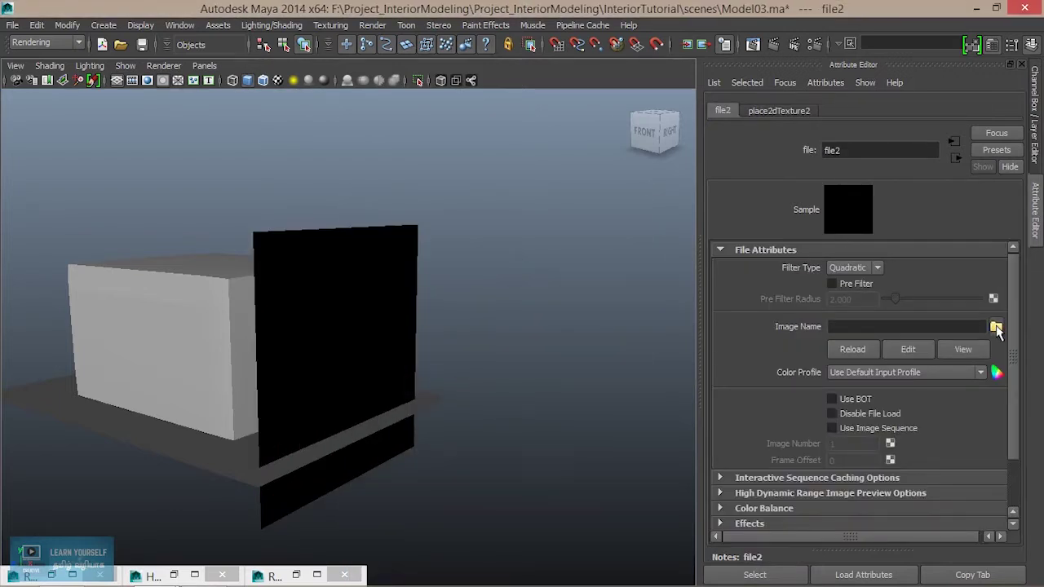
click(996, 326)
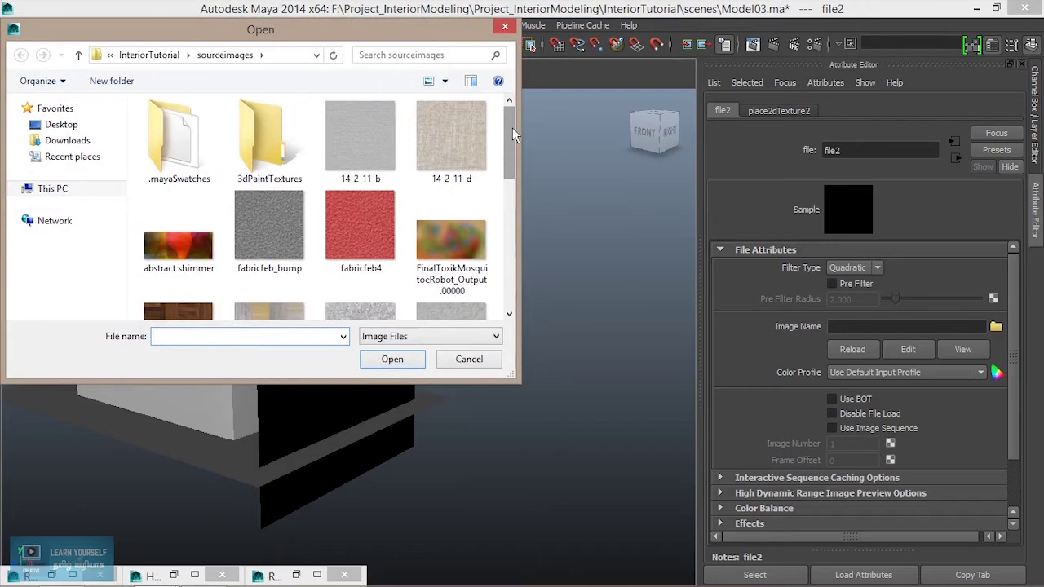
drag(512, 137, 510, 206)
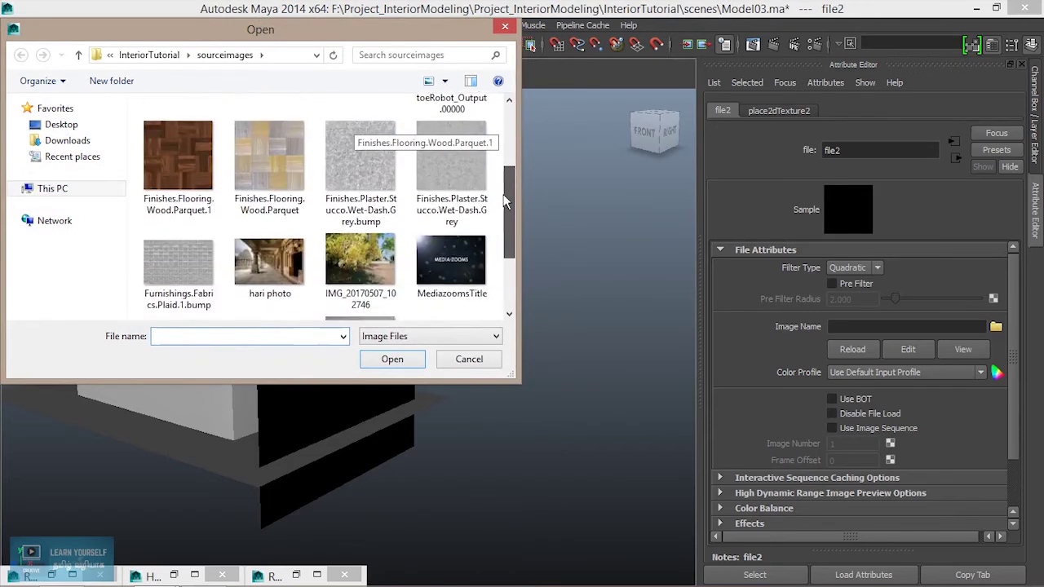
click(360, 262)
click(392, 359)
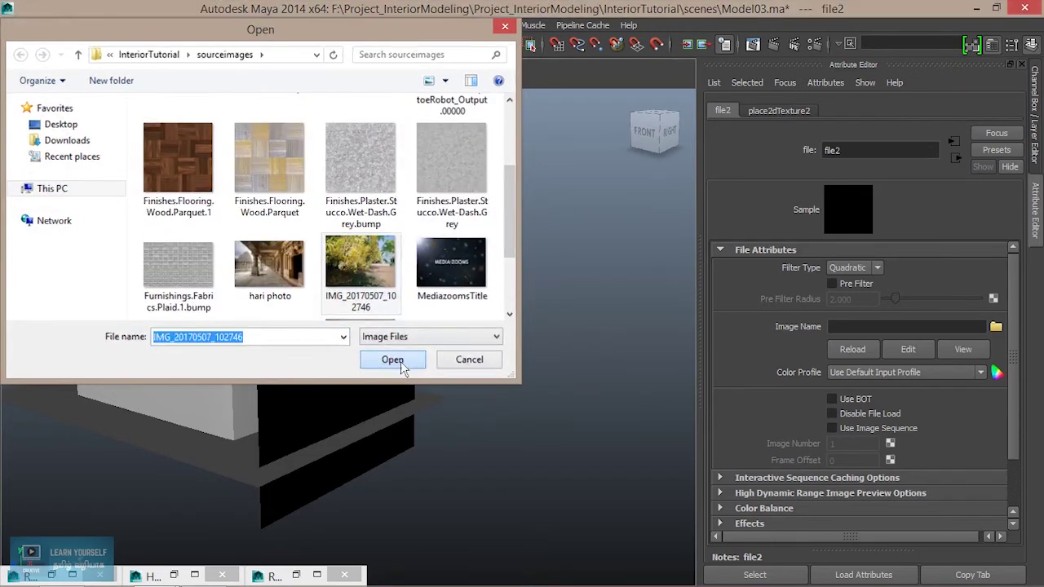
alt+drag(509, 399, 423, 394)
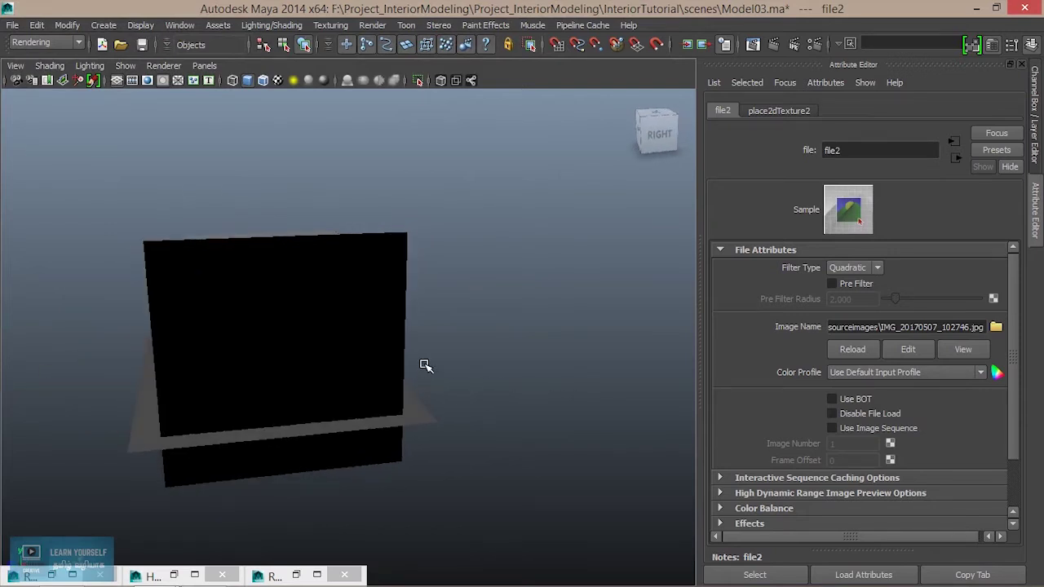
- Turn on textured display (6) and select the photo plane
key(6)
mouse_move(392, 367)
alt+mouse_down()
mouse_move(635, 378)
mouse_move(678, 354)
mouse_move(361, 361)
alt+mouse_up()
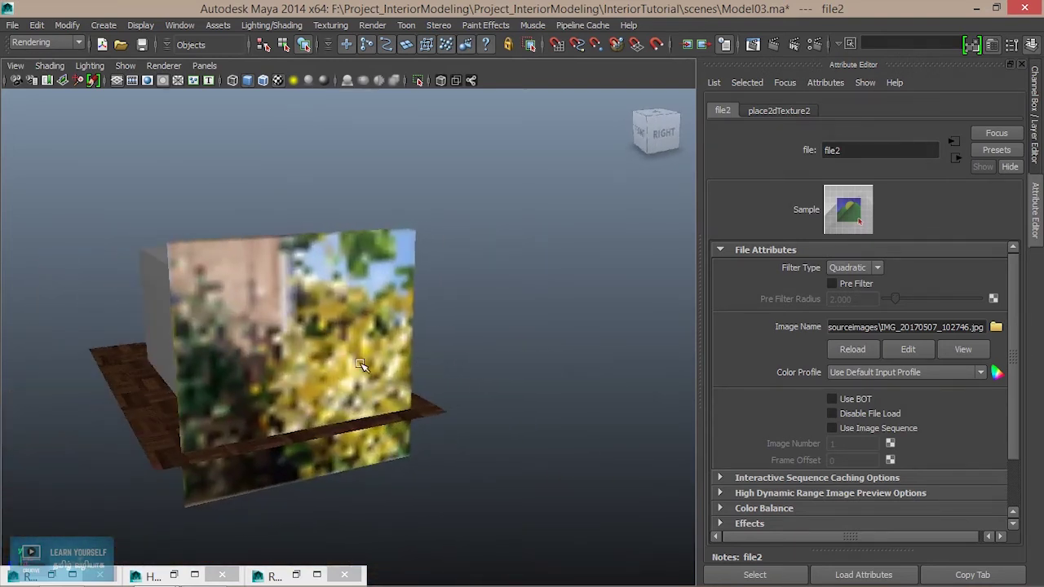
scroll(438, 403, up, 3)
scroll(412, 392, up, 3)
click(352, 371)
- Rotate the photo plane to Rotate Y -90
key(e)
drag(249, 324, 233, 366)
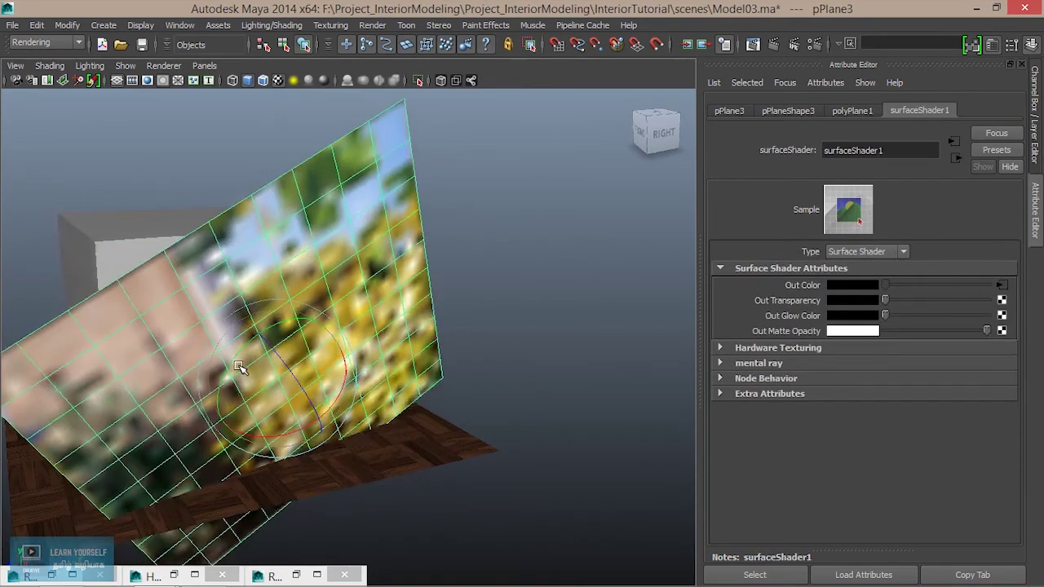
key(ctrl+z)
drag(249, 322, 216, 408)
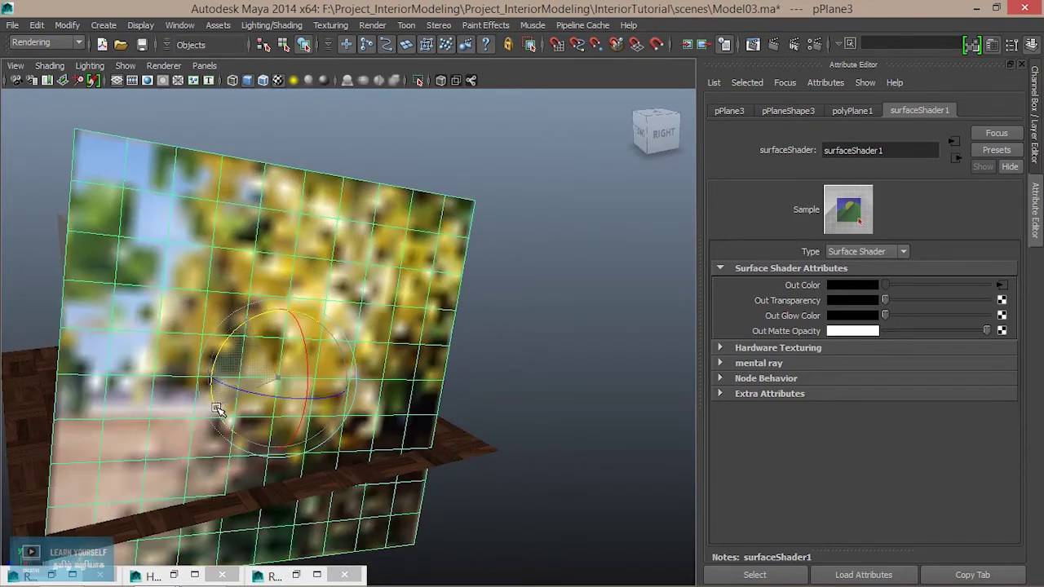
key(ctrl+a)
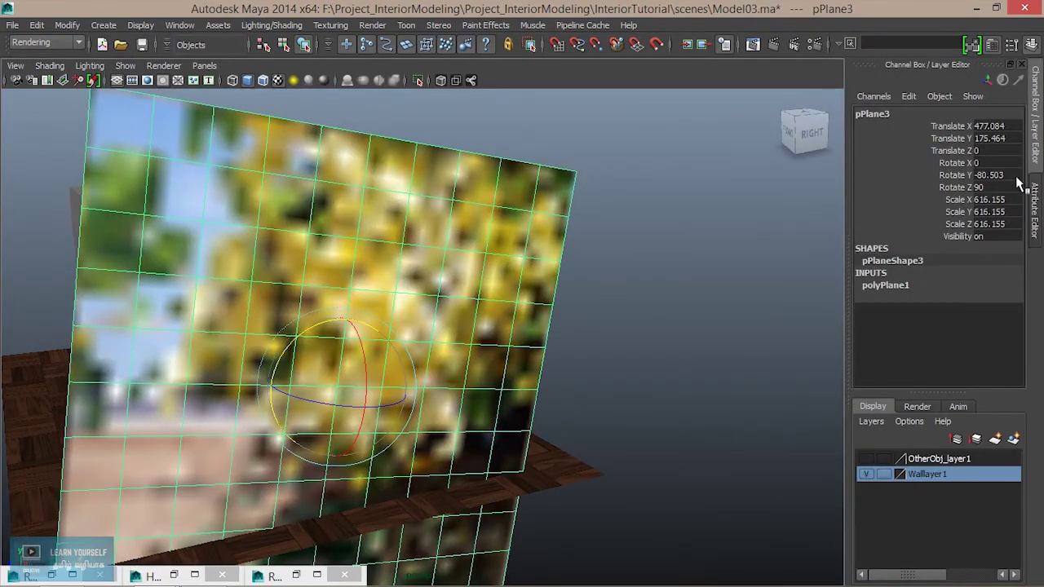
click(1015, 175)
text(90)
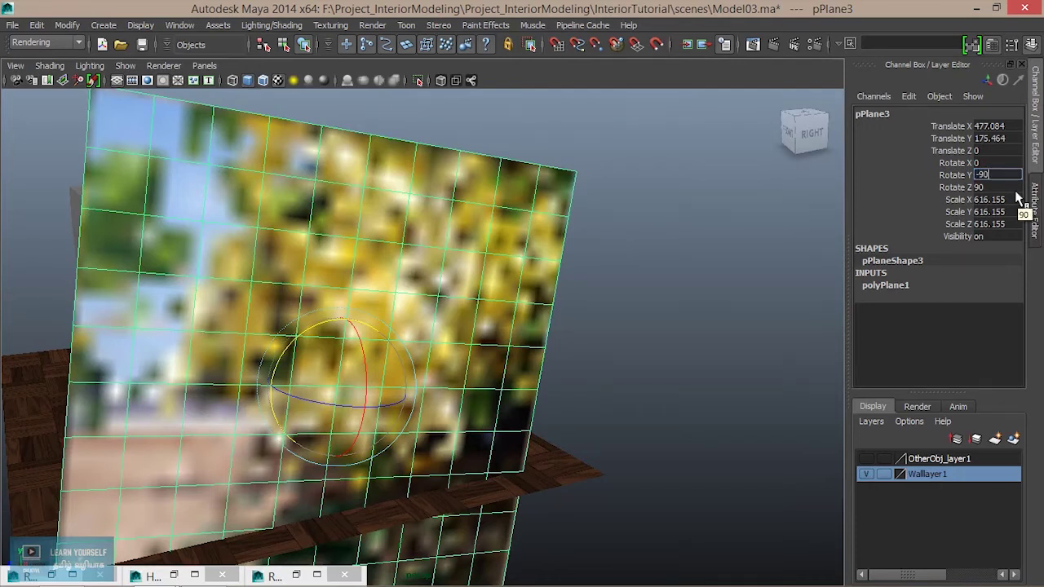
key(Return)
- Move the plane behind the window to Translate Z -102.904
mouse_move(522, 374)
alt+mouse_down()
mouse_move(517, 382)
mouse_move(576, 437)
mouse_move(723, 410)
mouse_move(690, 416)
mouse_move(708, 425)
mouse_move(650, 421)
alt+mouse_up()
key(w)
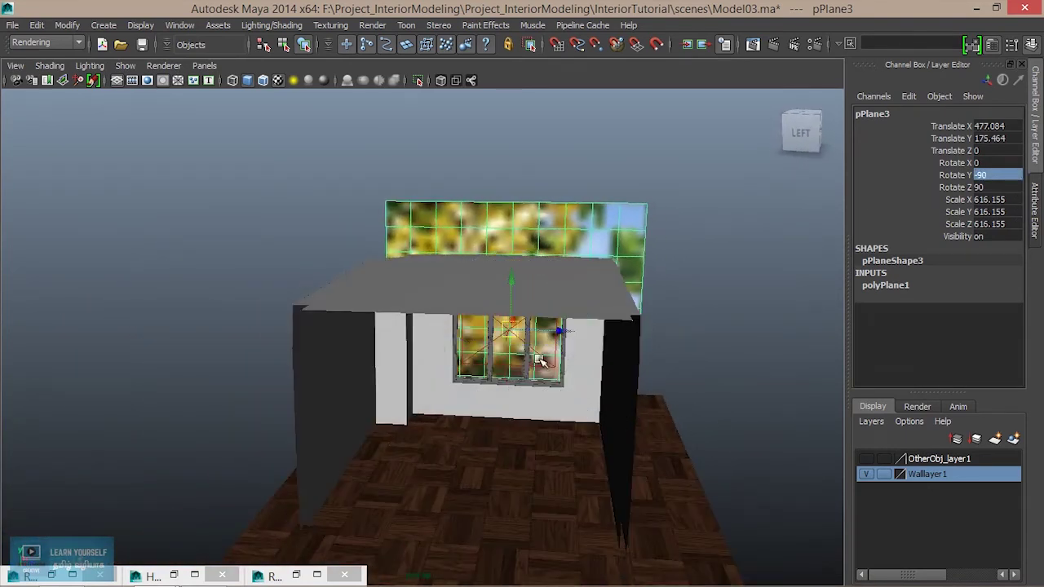
mouse_move(560, 328)
mouse_down()
mouse_move(515, 338)
mouse_move(625, 121)
mouse_up()
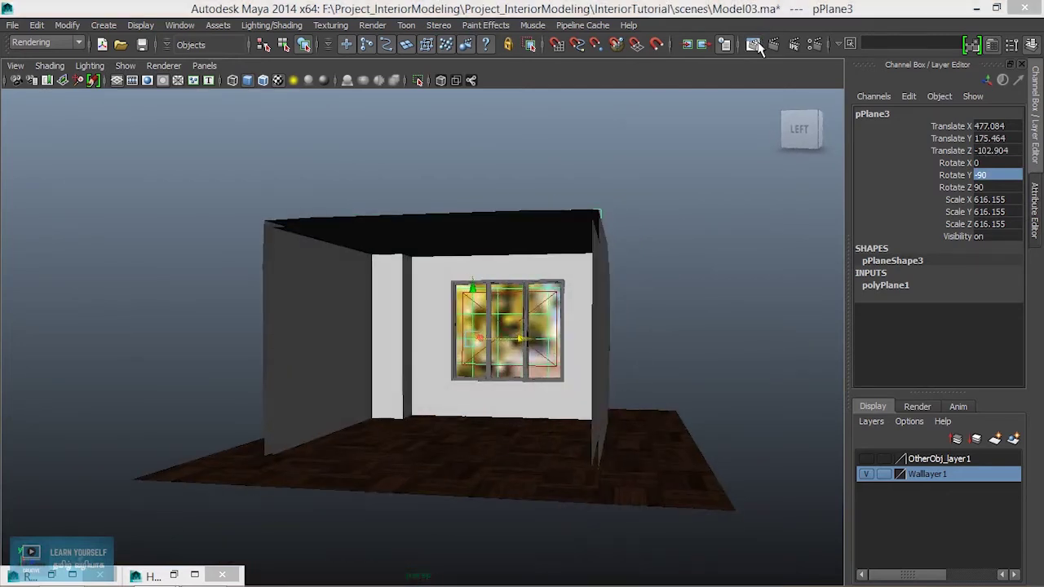
- Render camera1 at a 1280x720 test resolution to see the garden photo through the window
click(757, 47)
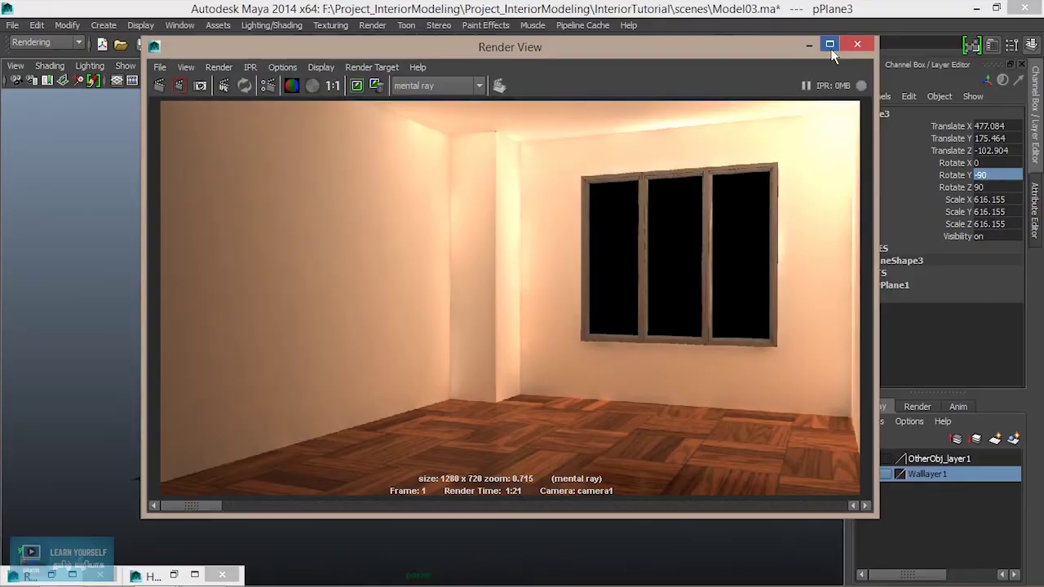
click(830, 44)
click(136, 25)
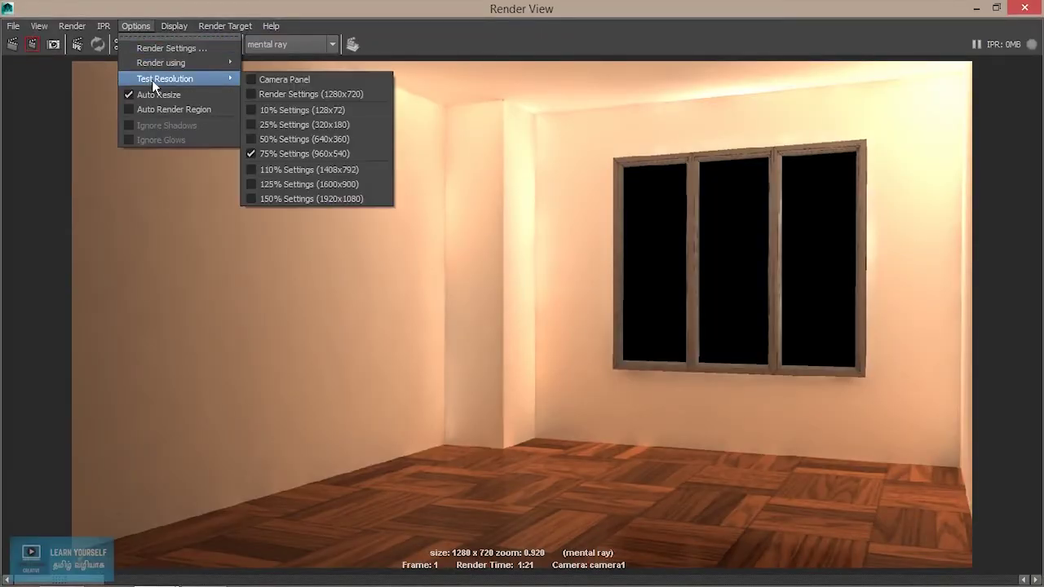
click(320, 96)
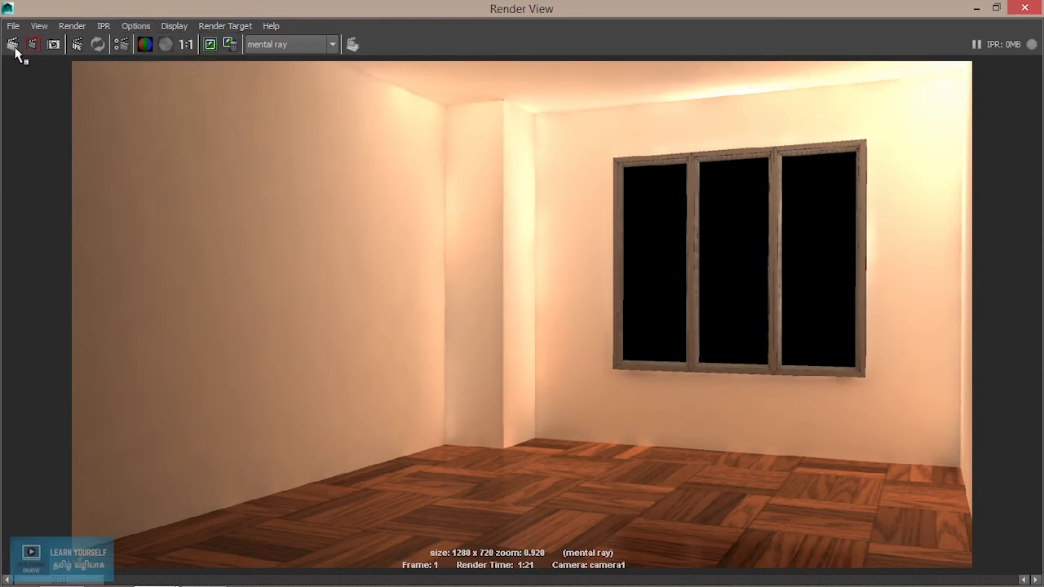
click(72, 25)
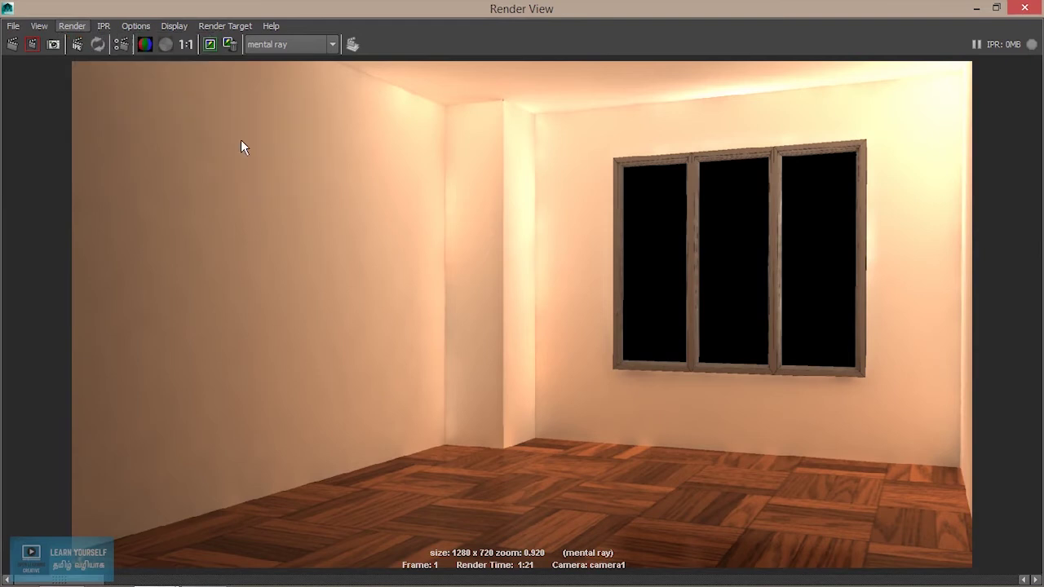
click(241, 139)
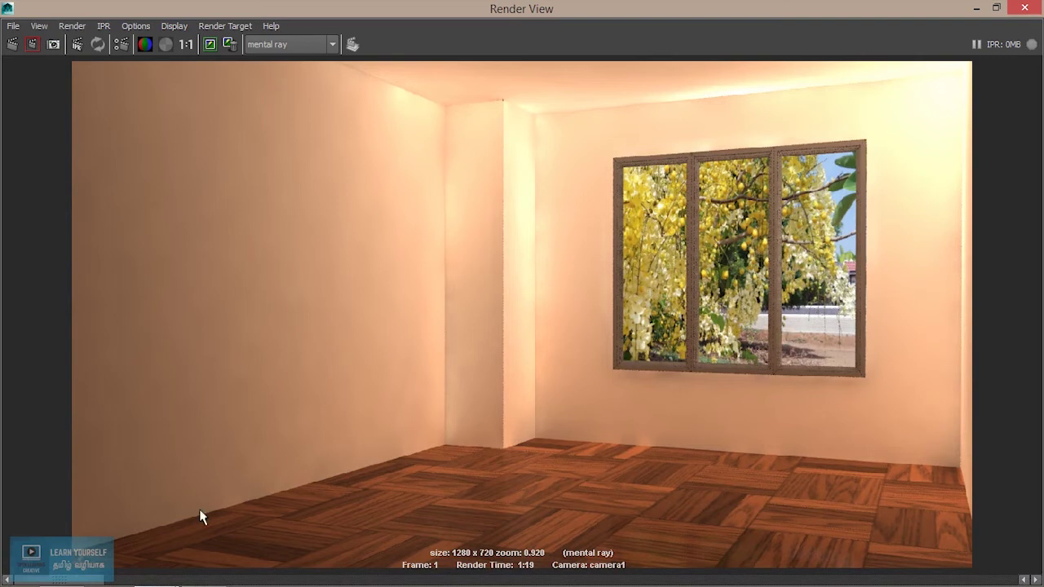
click(979, 15)
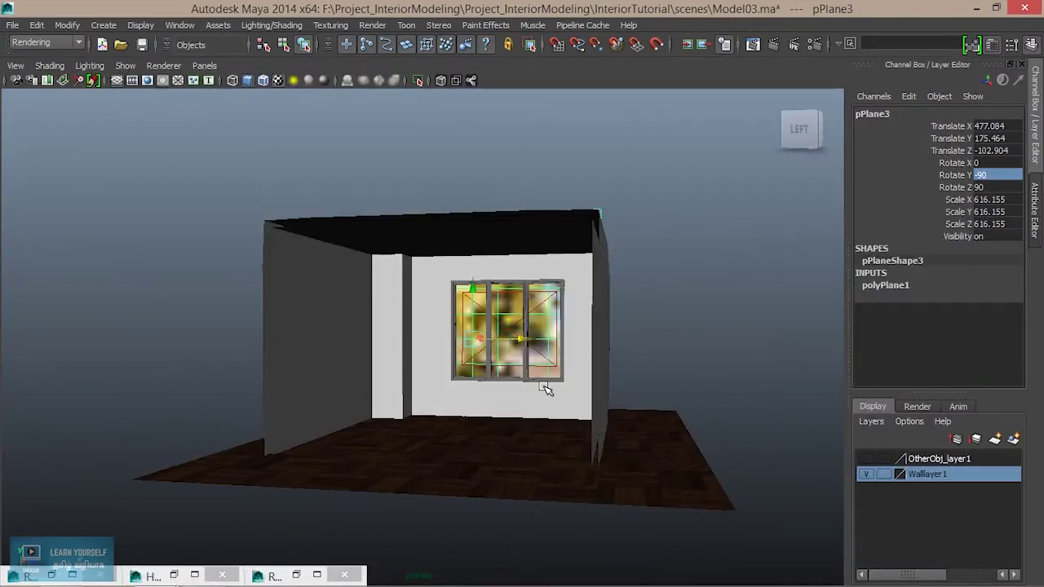
- Orbit and zoom the viewport to check the photo plane behind the window wall
scroll(531, 359, down, 3)
mouse_move(537, 368)
alt+mouse_down()
mouse_move(528, 346)
mouse_move(492, 339)
alt+mouse_up()
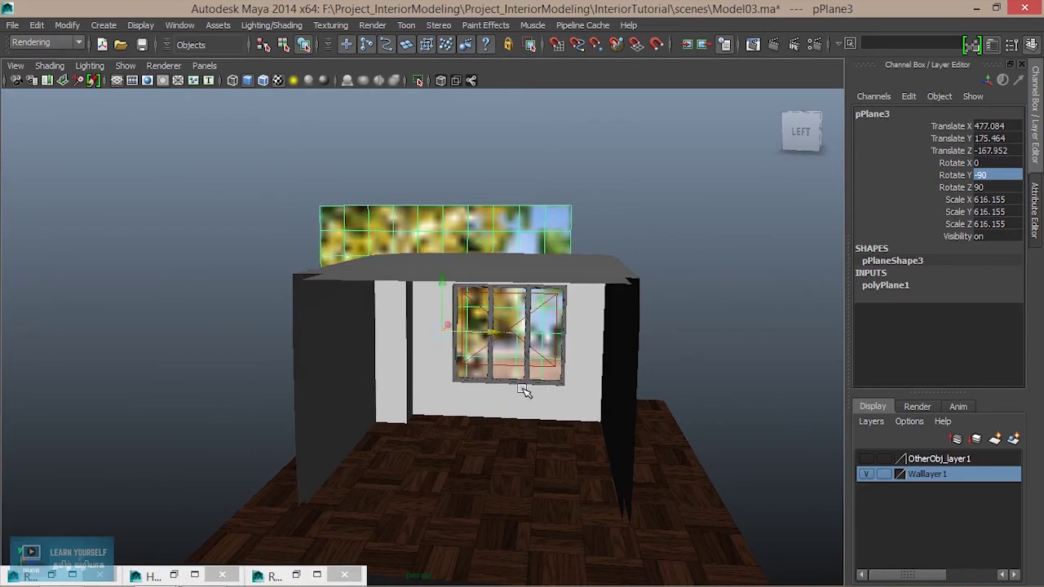
scroll(524, 392, up, 5)
scroll(582, 406, down, 4)
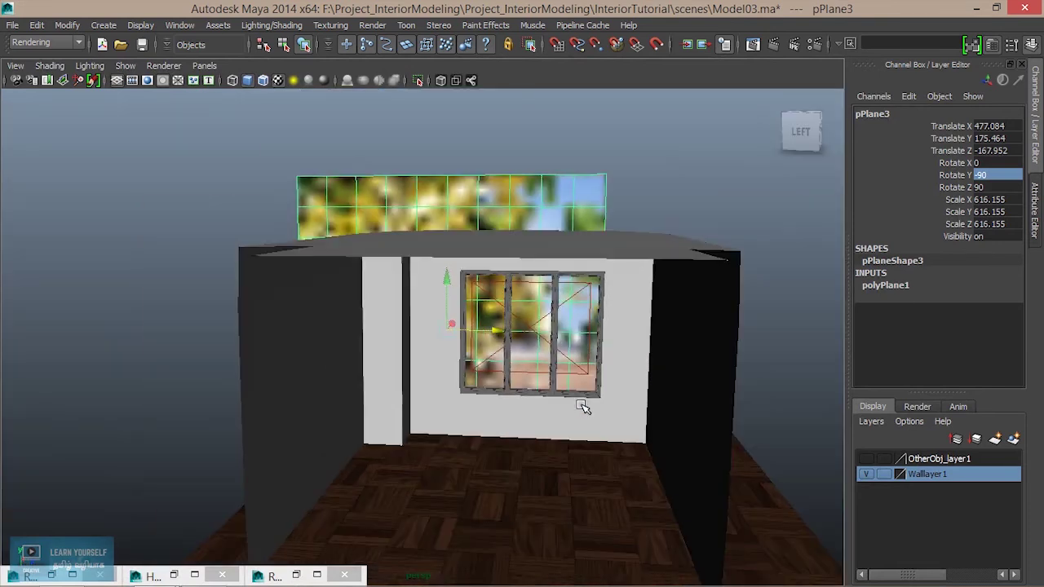
alt+drag(570, 410, 563, 409)
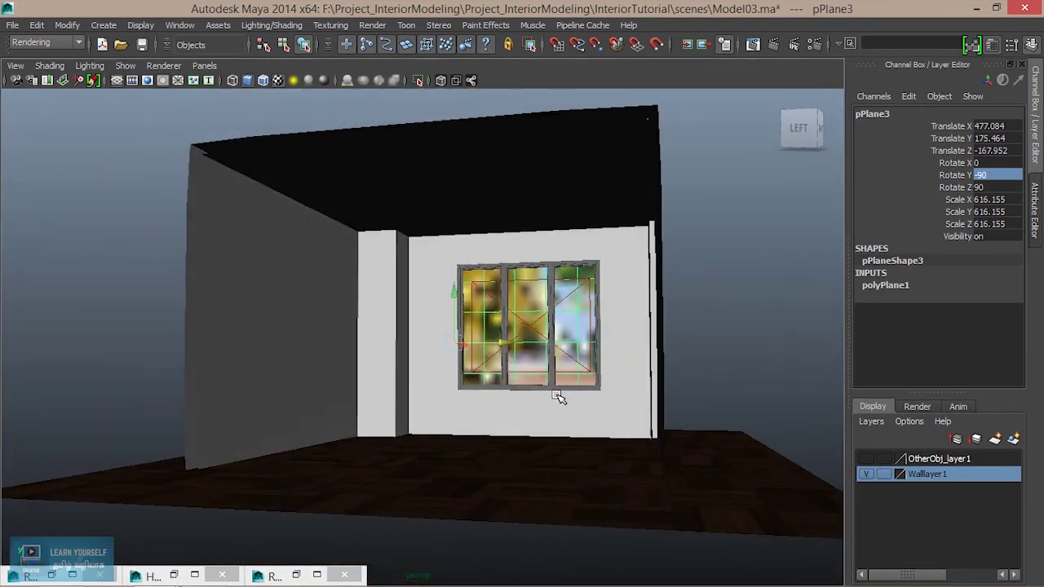